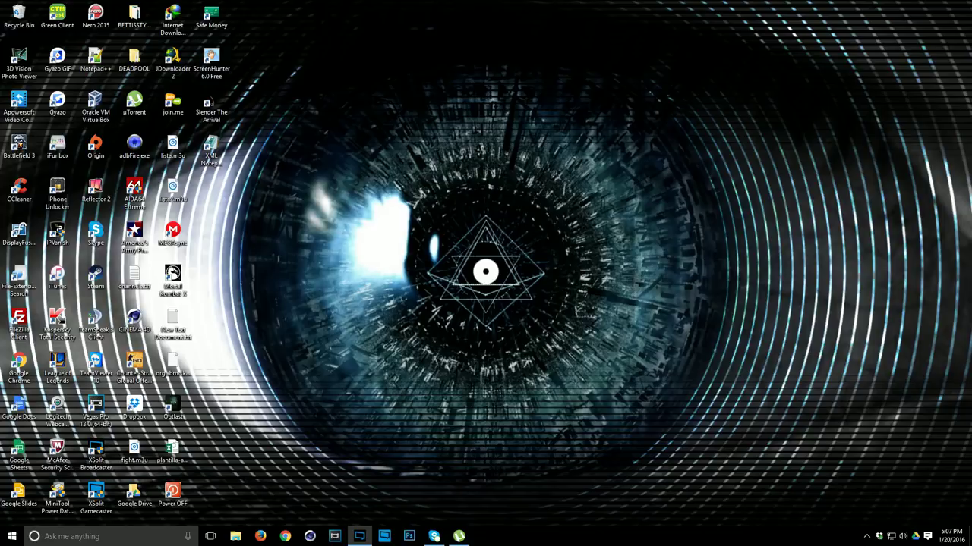
Step: Switch to Chrome, load kodi.tv and open the site's Downloads page
left_click(286, 537)
type("kodi.tv")
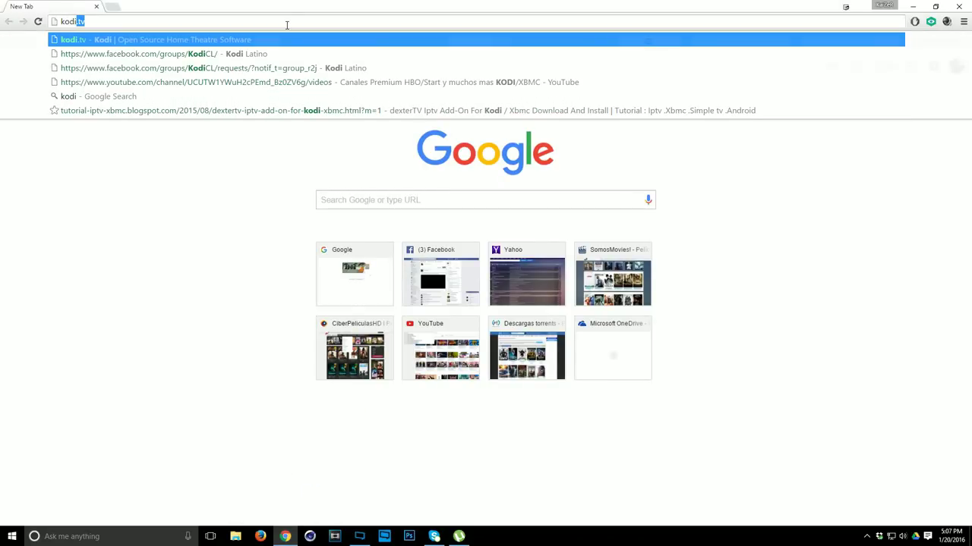
key("Return")
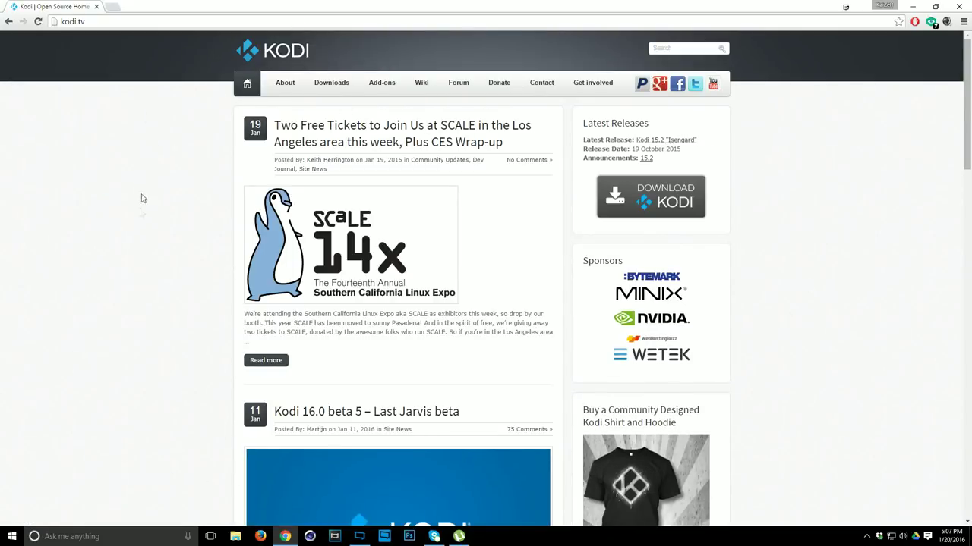
scroll(182, 220, "down", 9)
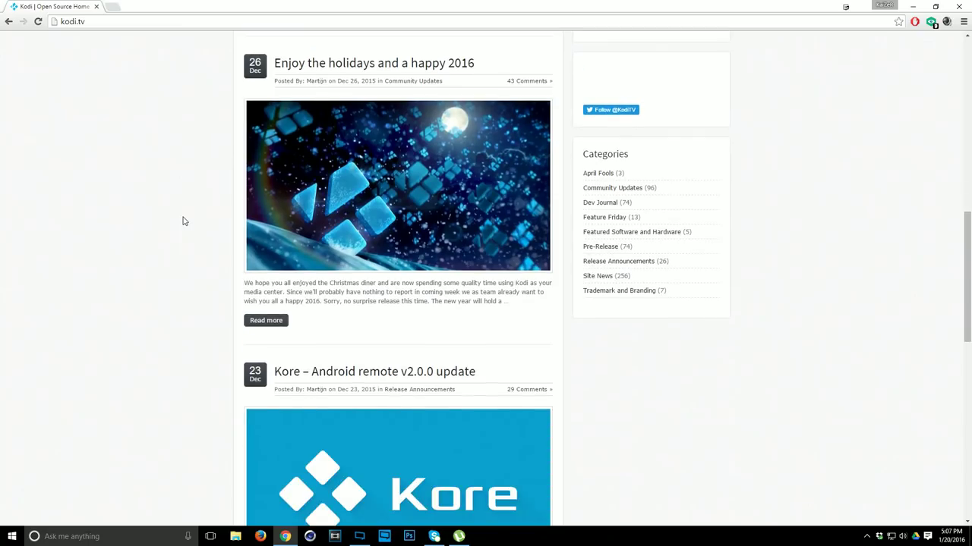
scroll(182, 221, "down", 2)
scroll(179, 217, "up", 12)
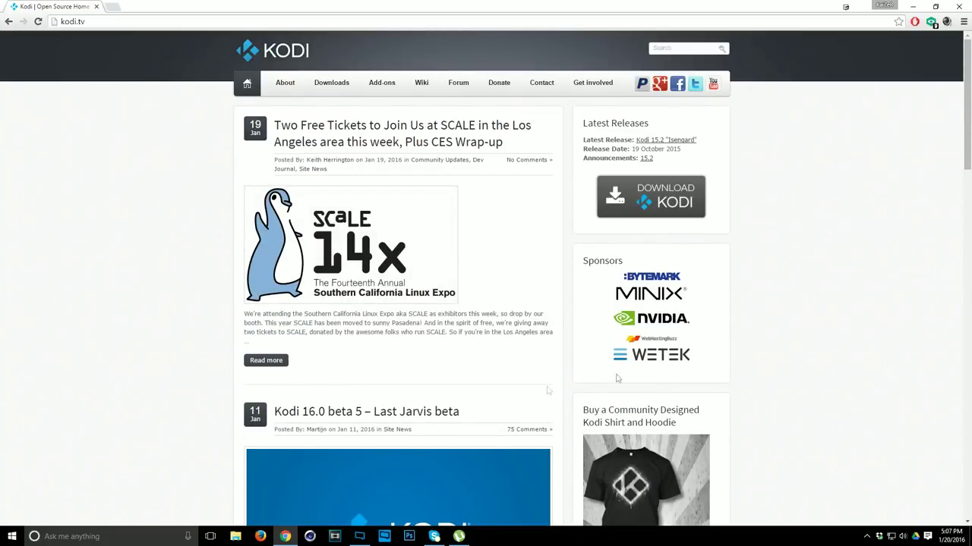
left_click(332, 90)
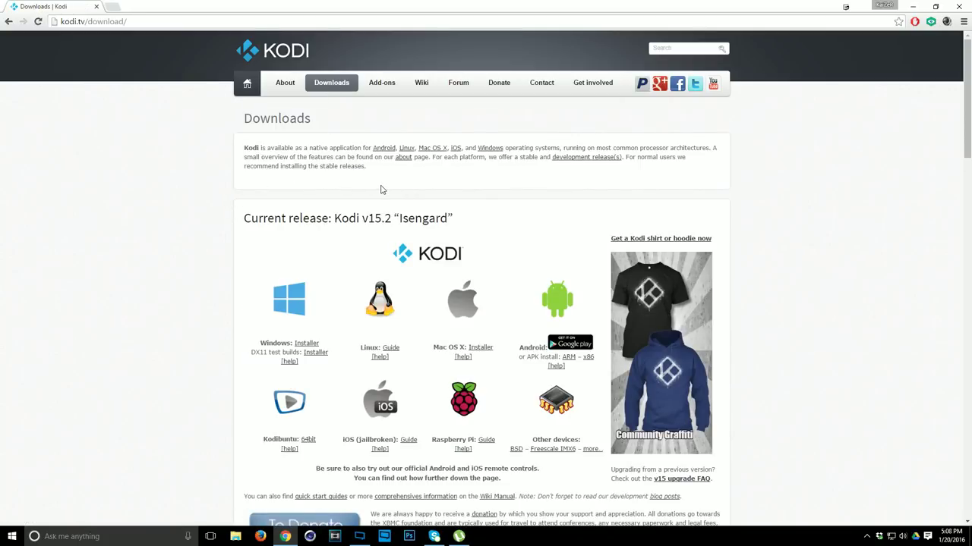
Step: Examine the Downloads page for the current Kodi release and the v16.0 and v17.0 development builds, with their supported platforms
scroll(381, 190, "down", 1)
double_click(390, 166)
scroll(377, 173, "down", 6)
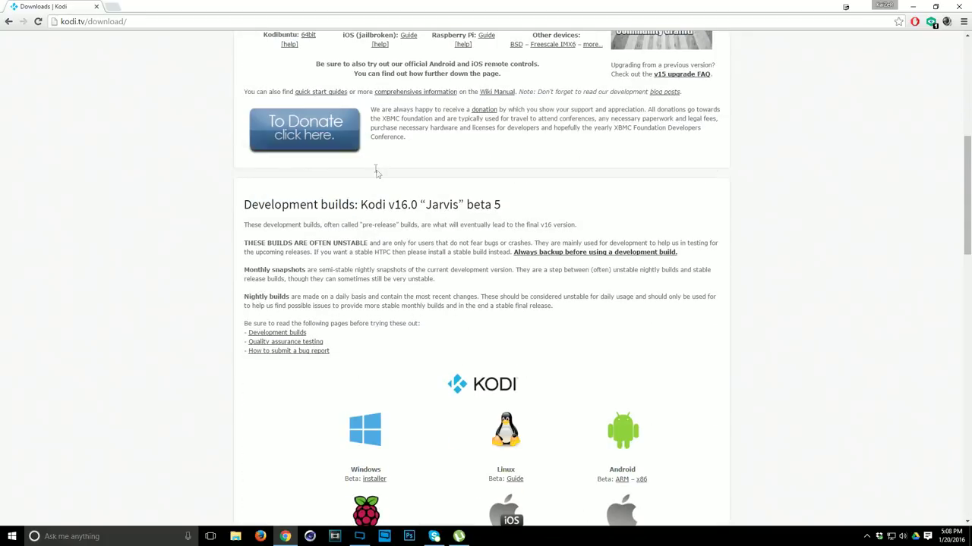
scroll(396, 204, "down", 5)
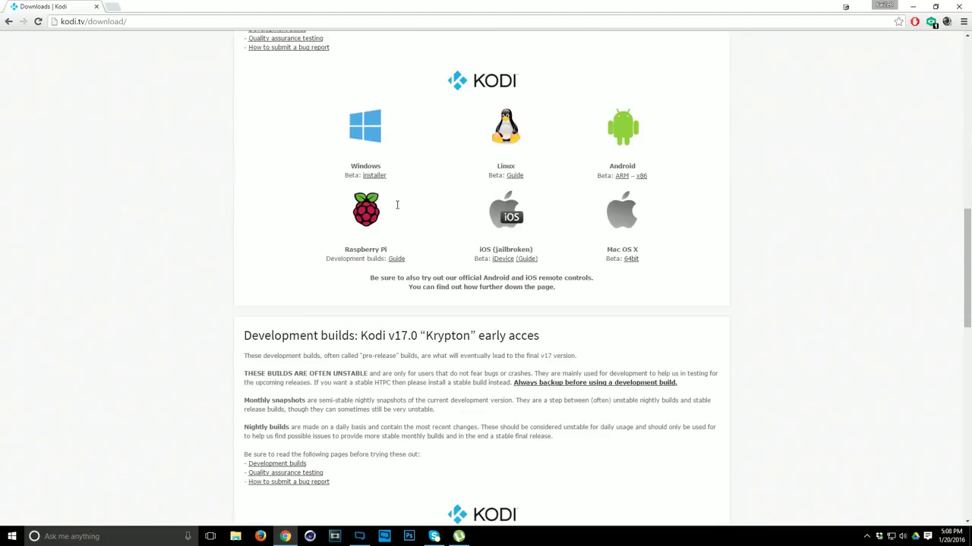
scroll(396, 205, "down", 3)
left_click_drag(420, 83, 391, 83)
scroll(423, 167, "up", 2)
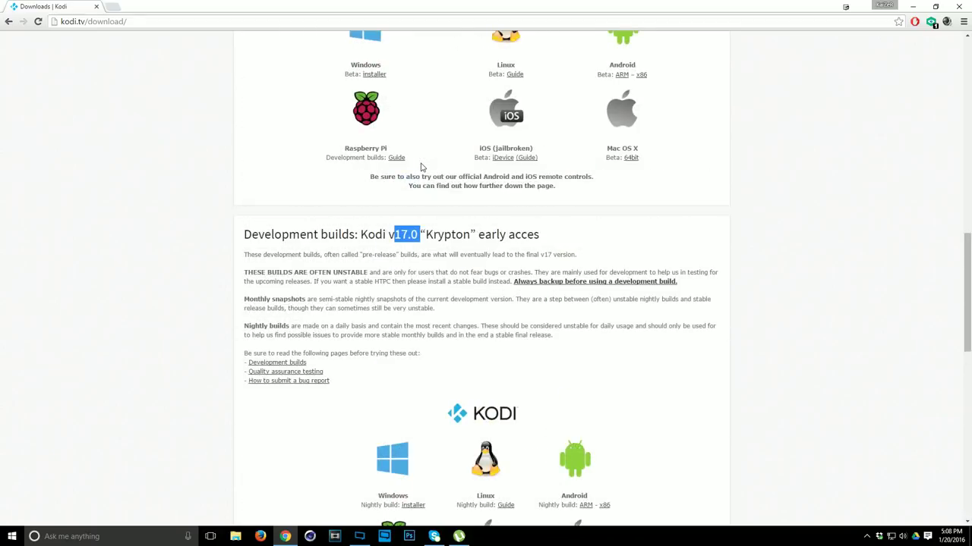
scroll(423, 167, "up", 6)
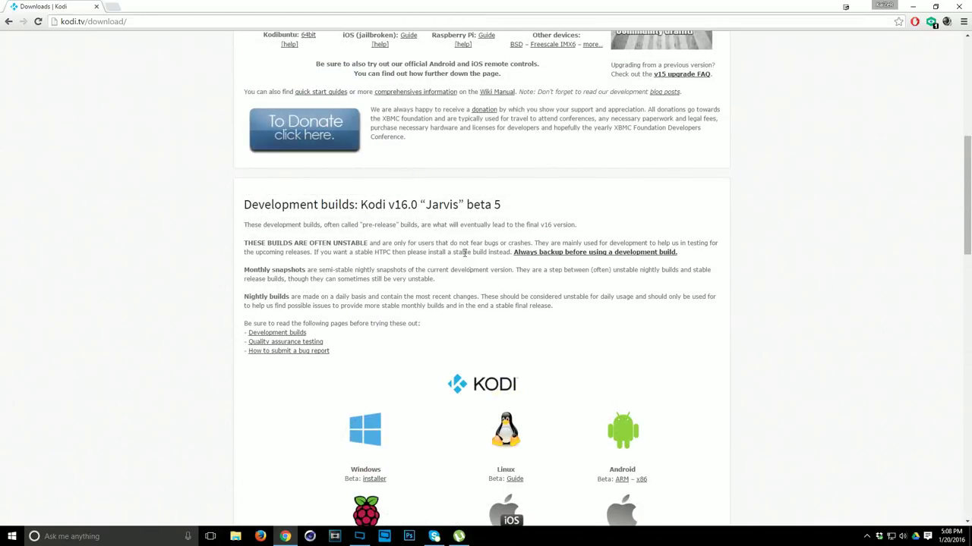
scroll(466, 261, "up", 5)
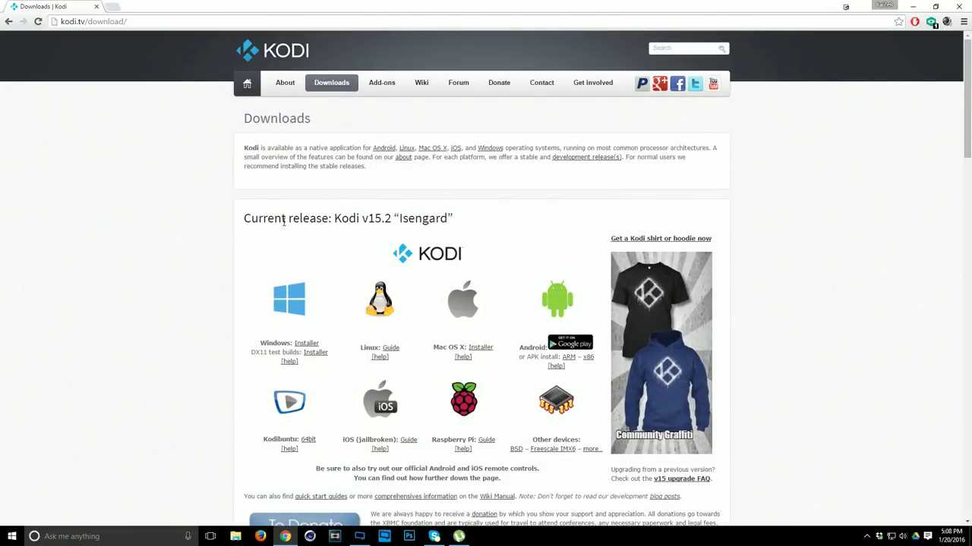
left_click_drag(422, 218, 436, 219)
left_click_drag(332, 218, 340, 218)
left_click(493, 240)
scroll(494, 242, "down", 10)
scroll(384, 241, "up", 3)
scroll(389, 239, "down", 2)
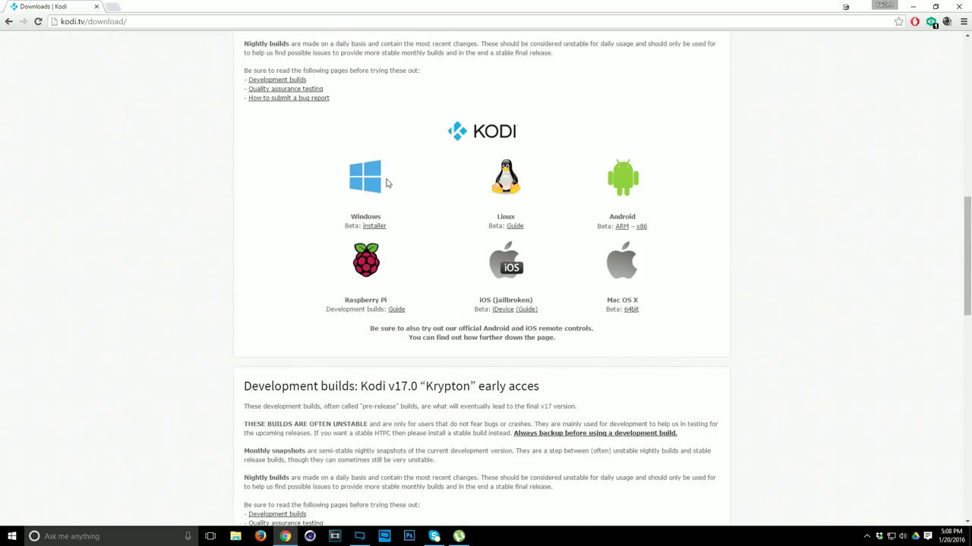
scroll(397, 287, "up", 2)
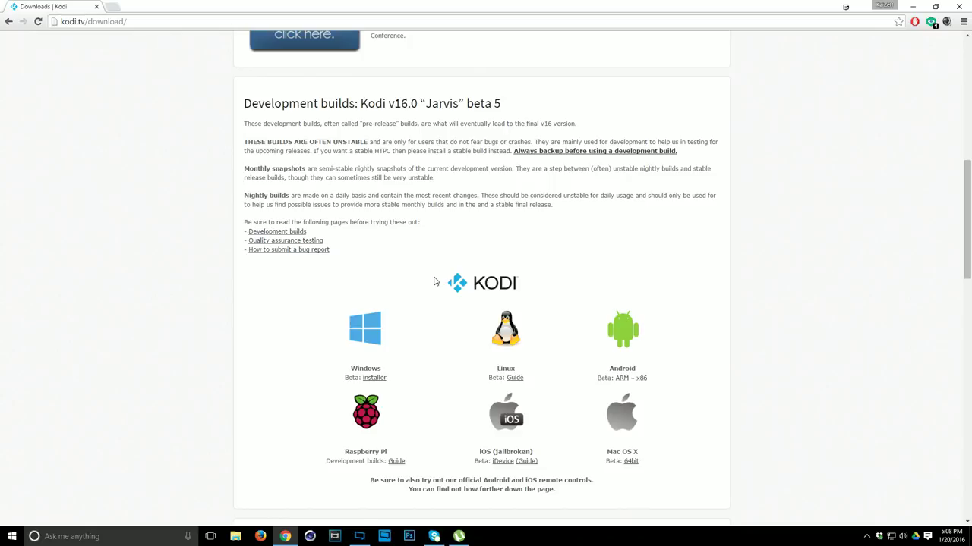
scroll(436, 285, "up", 8)
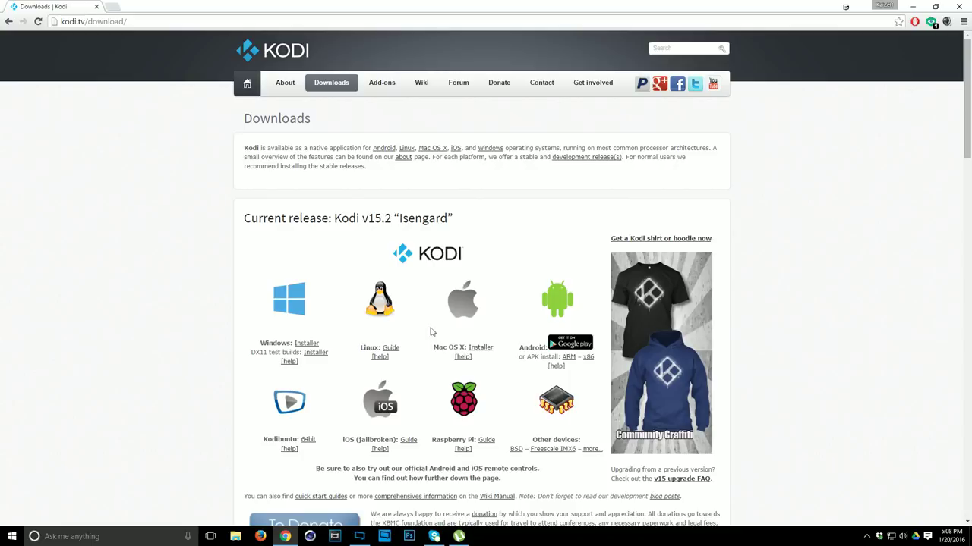
Step: Download the Windows installer of the current release, Kodi v15.2 "Isengard", and open the folder it was saved in
left_click(301, 346)
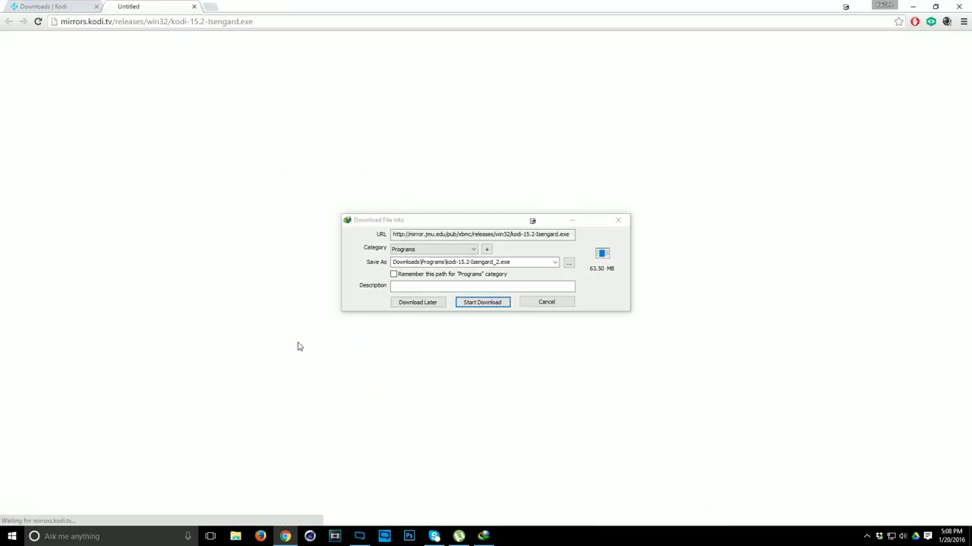
left_click(490, 305)
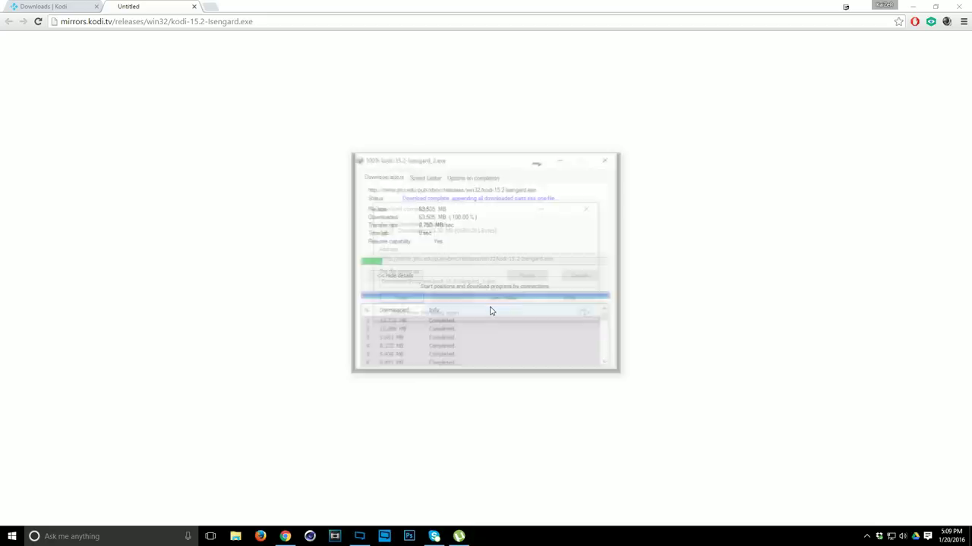
left_click(507, 300)
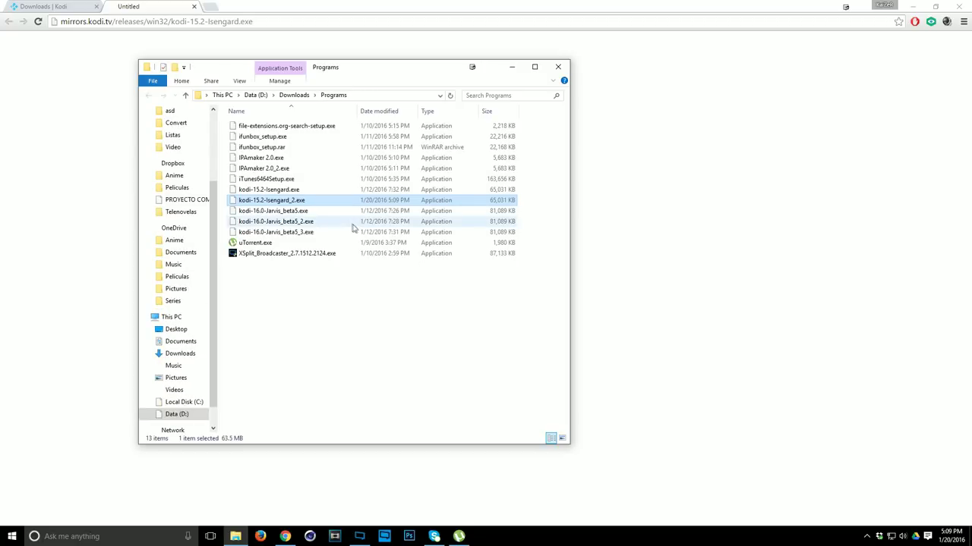
Step: Run kodi-15.2-Isengard_2.exe and accept the licence agreement in the setup wizard
double_click(299, 202)
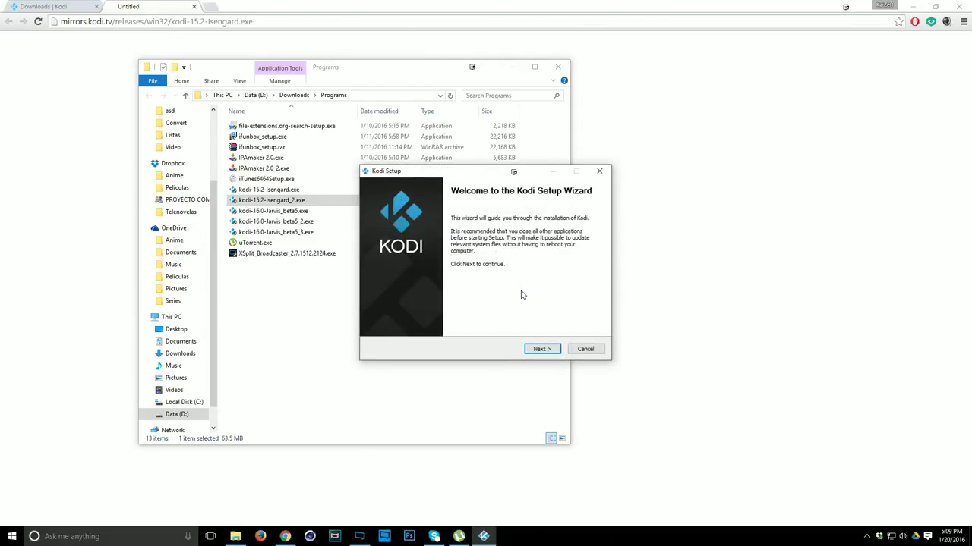
left_click(541, 349)
left_click(541, 349)
left_click(541, 349)
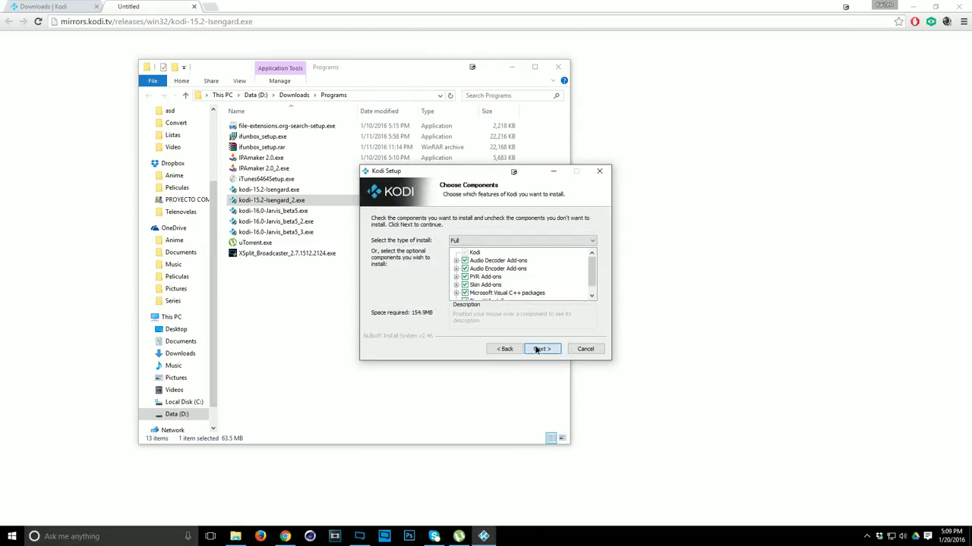
left_click(505, 349)
left_click(505, 349)
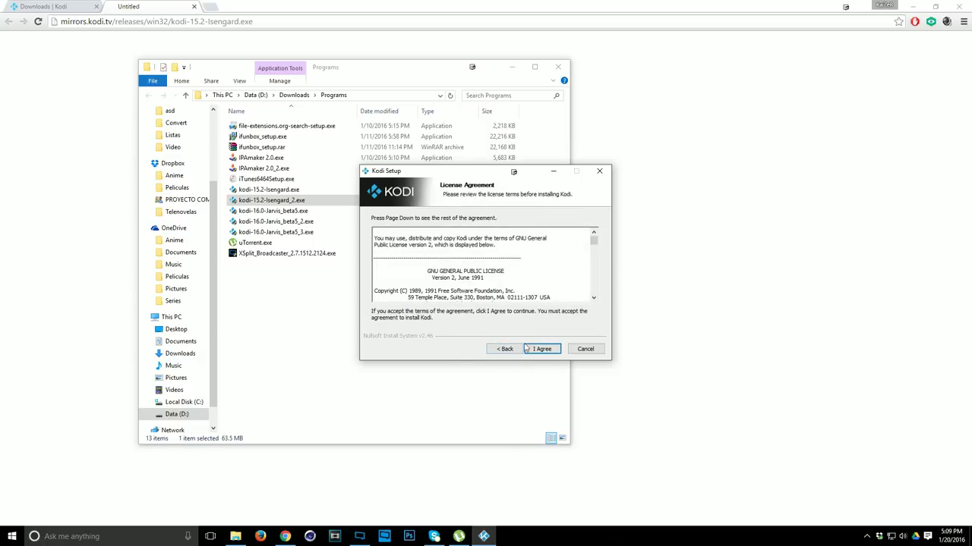
left_click(536, 350)
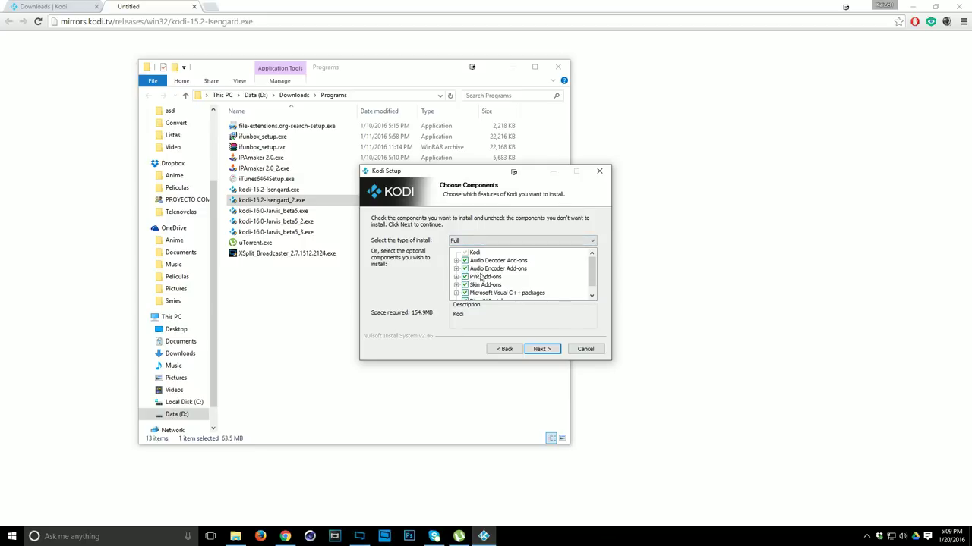
Step: Install Kodi with the Full install type in C:\Program Files (x86)\Kodi, using Kodi as the Start Menu folder
left_click(591, 296)
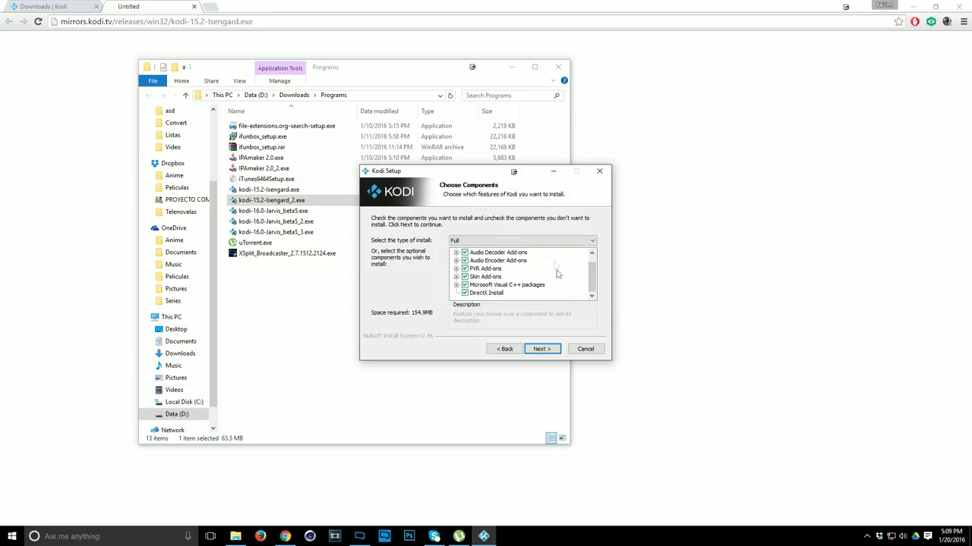
left_click(541, 350)
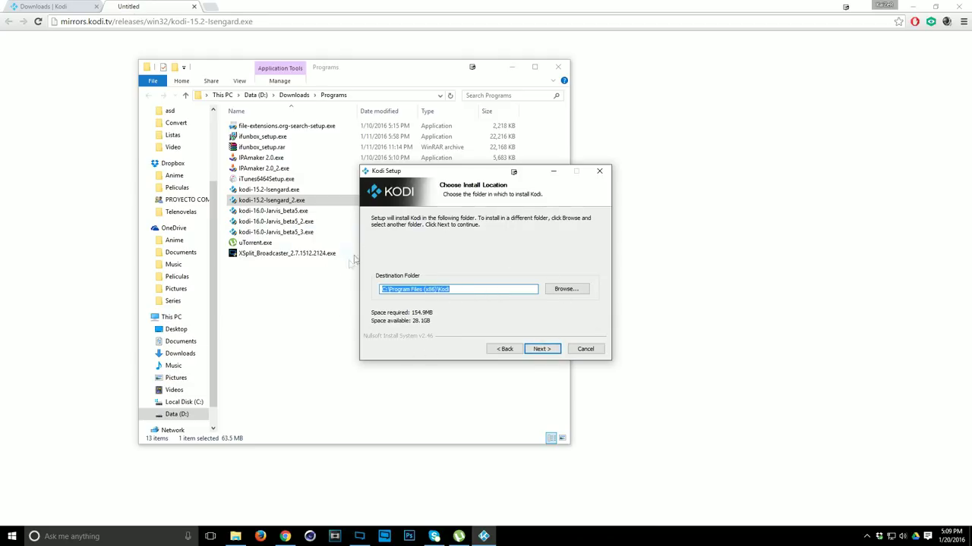
left_click(550, 350)
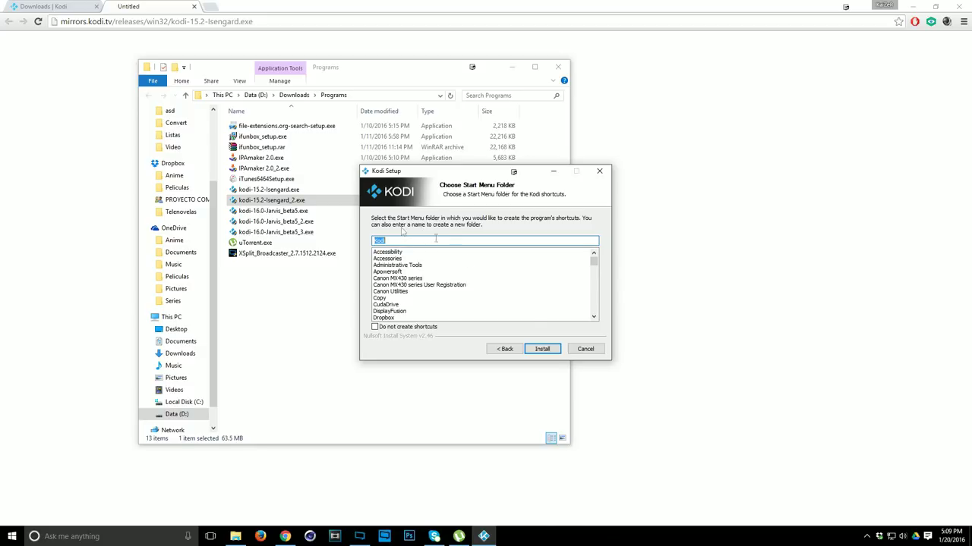
left_click(540, 348)
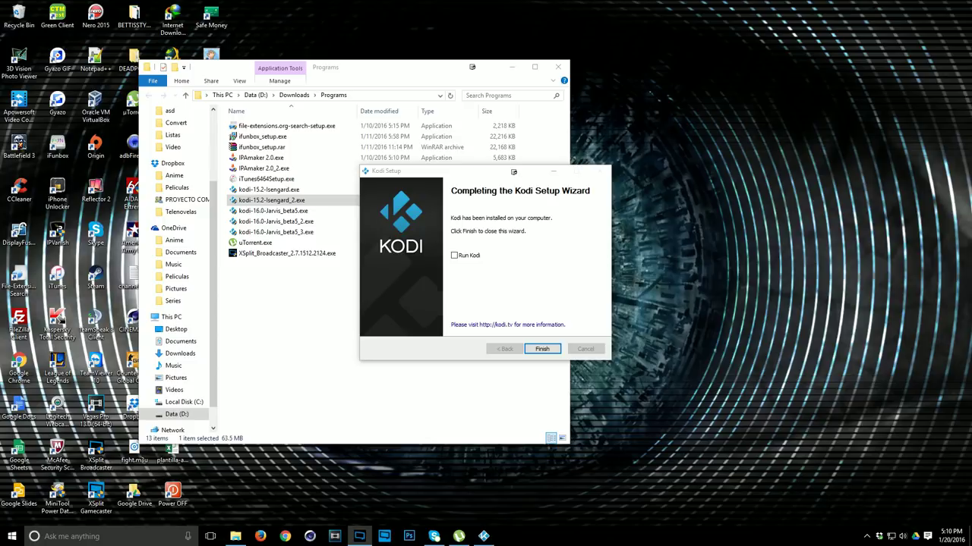
Step: Close the Programs folder window and finish the setup wizard with Run Kodi enabled
left_click(558, 67)
left_click(453, 256)
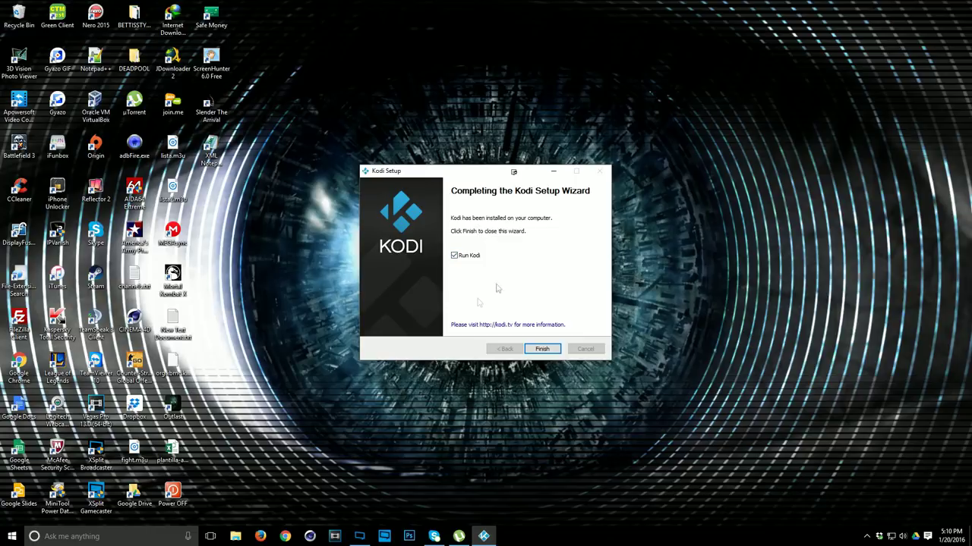
left_click(542, 349)
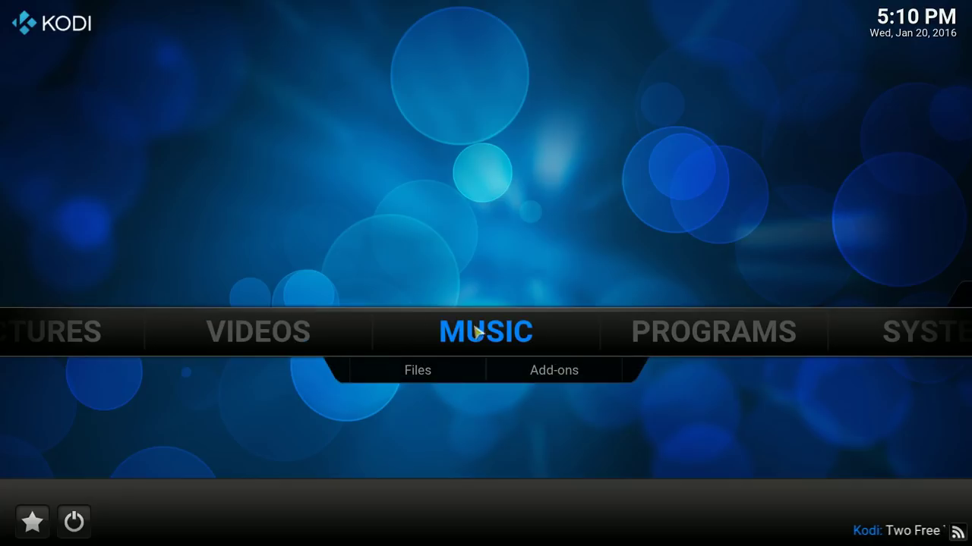
Step: Decline disabling the TheAudioDb.com for Music Videos add-on
scroll(386, 333, "down", 2)
scroll(386, 333, "down", 1)
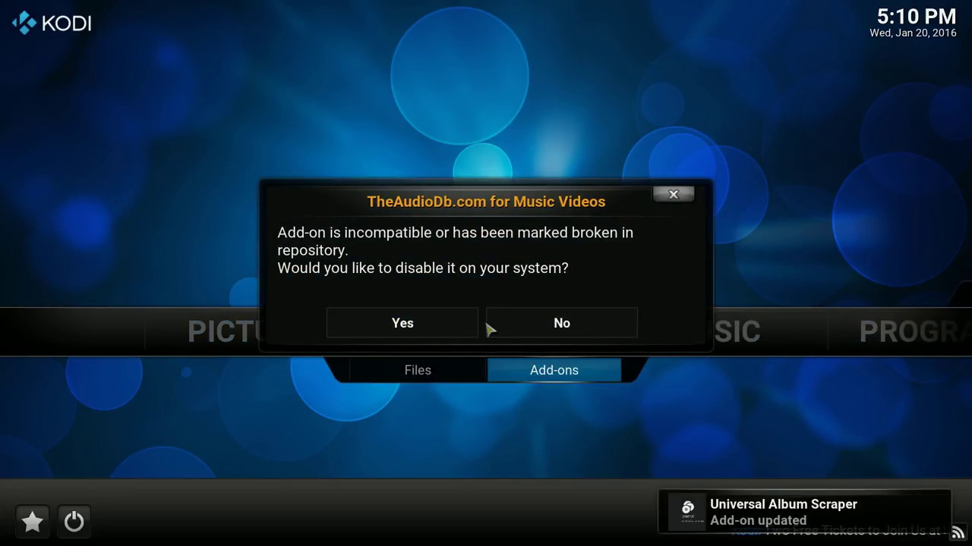
left_click(512, 329)
Step: Look through the home menu's sections, from Pictures and Videos to Programs and System
scroll(463, 337, "down", 2)
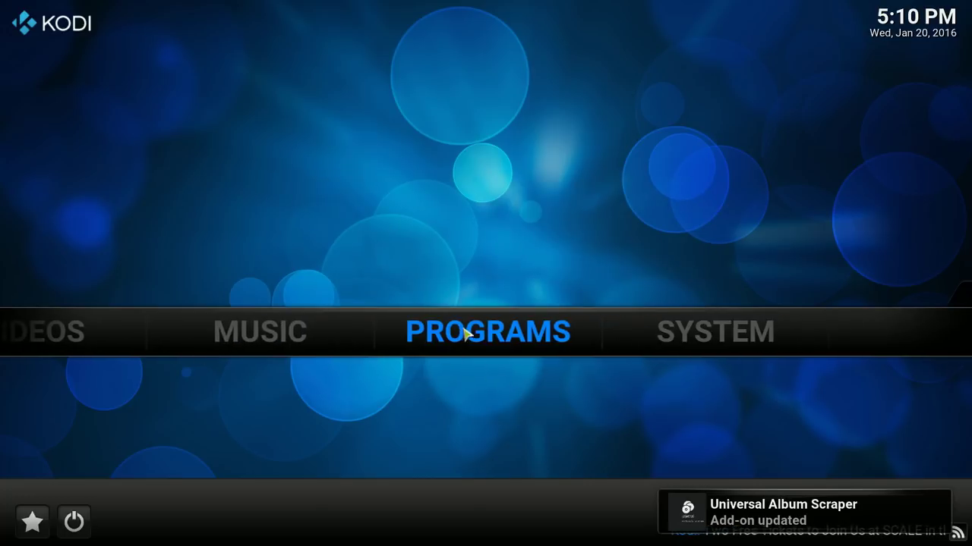
scroll(303, 372, "up", 1)
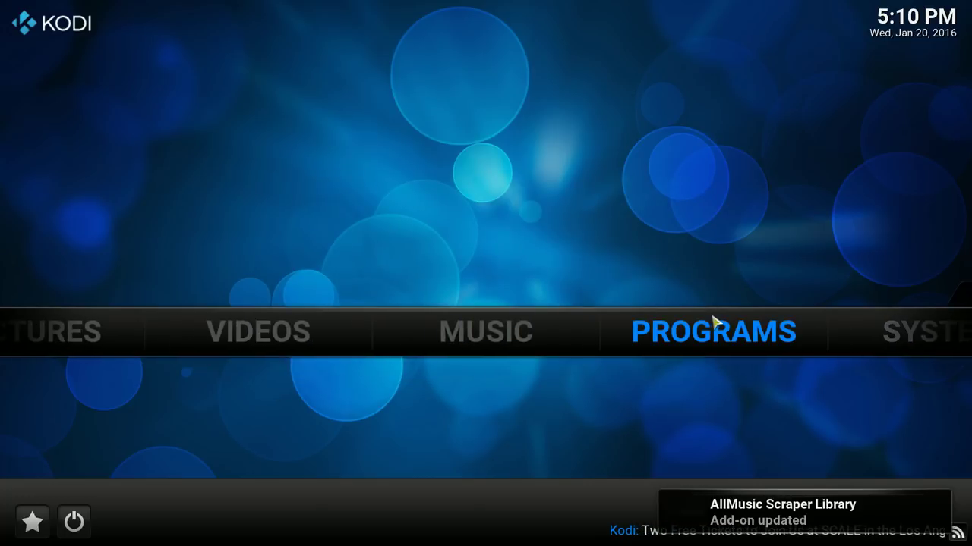
scroll(697, 342, "up", 1)
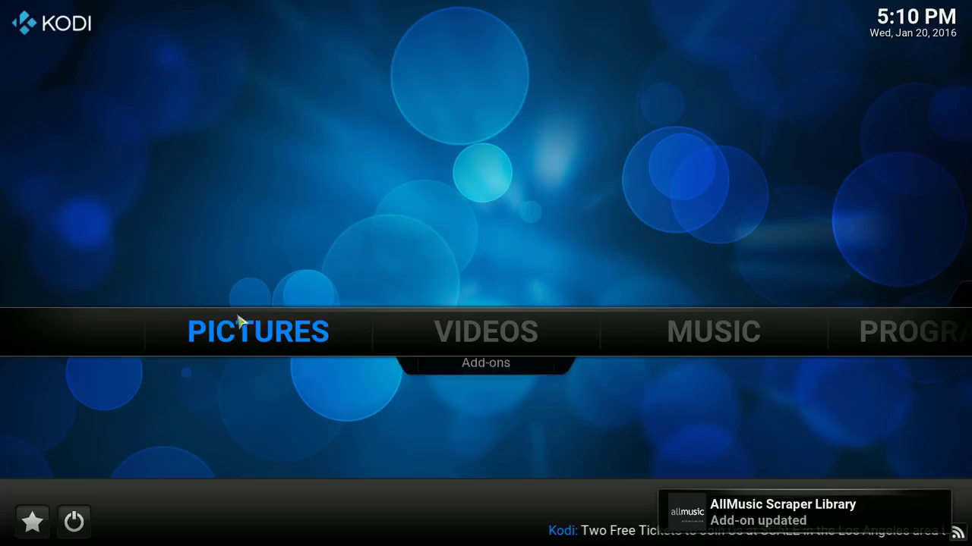
scroll(505, 338, "down", 1)
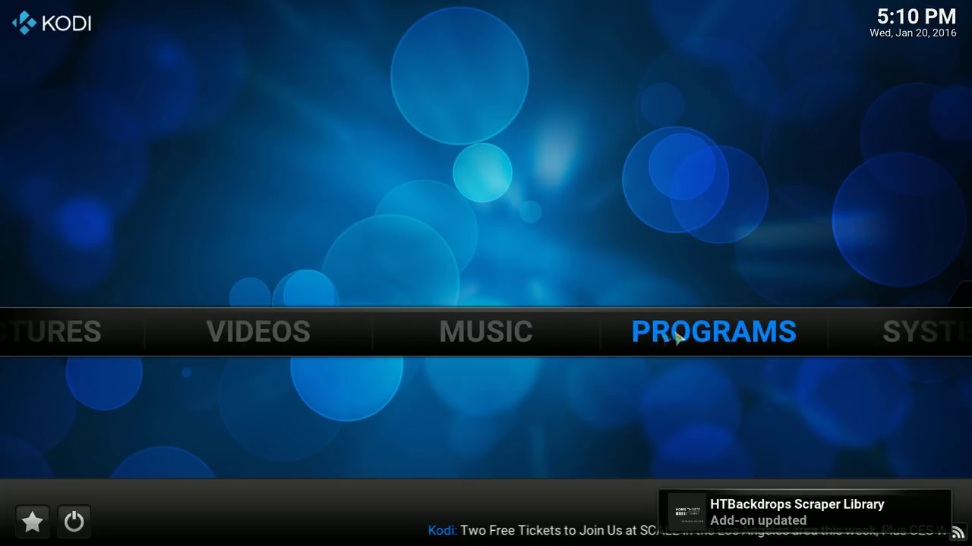
scroll(585, 343, "down", 1)
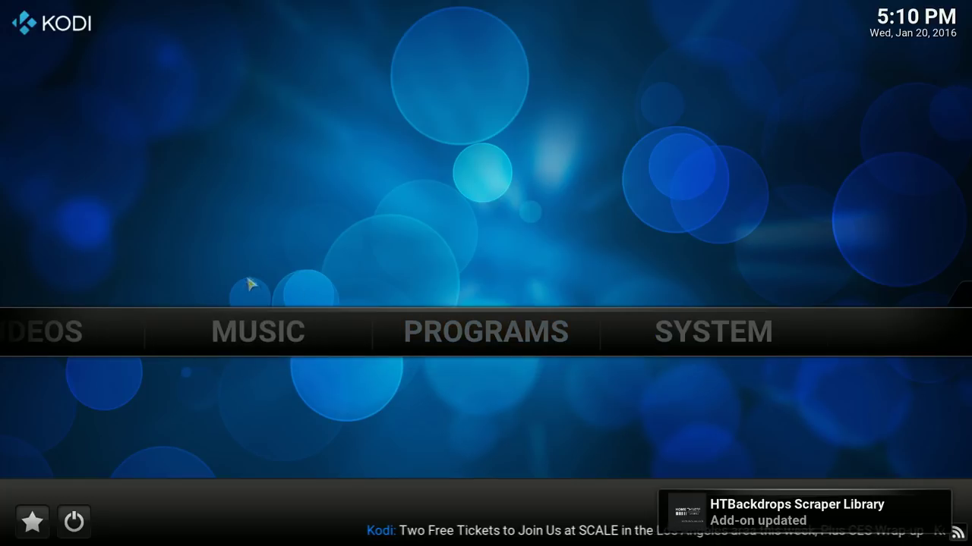
scroll(459, 329, "up", 1)
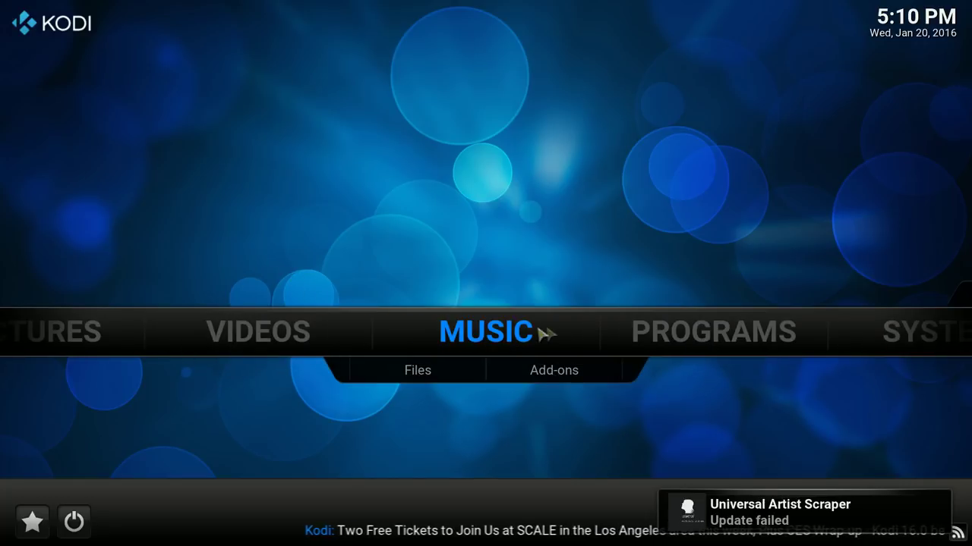
scroll(700, 324, "down", 1)
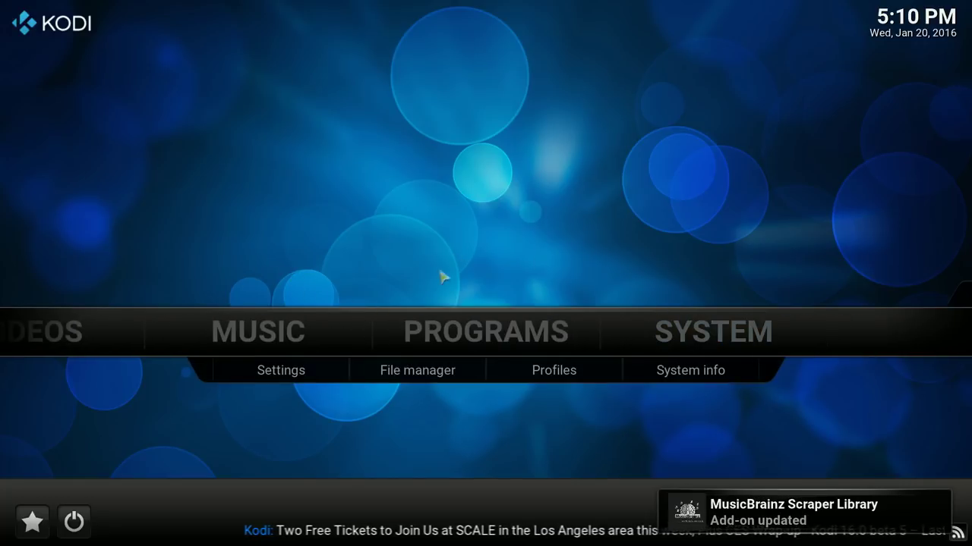
scroll(463, 324, "up", 1)
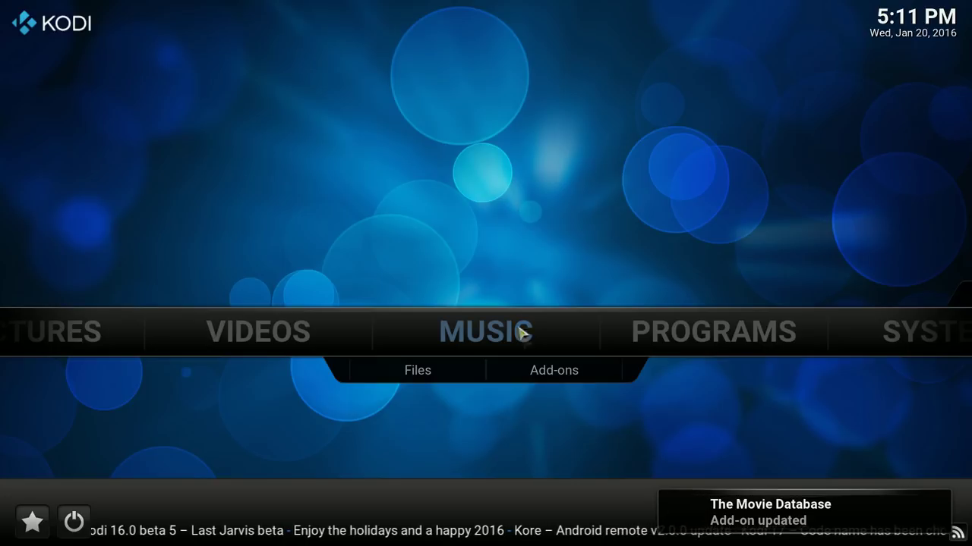
mouse_move(661, 341)
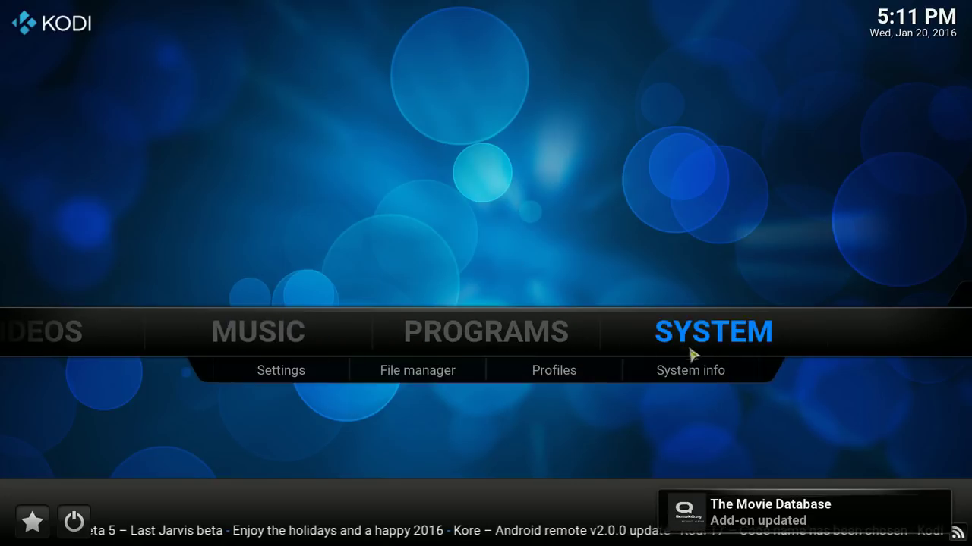
left_click(422, 376)
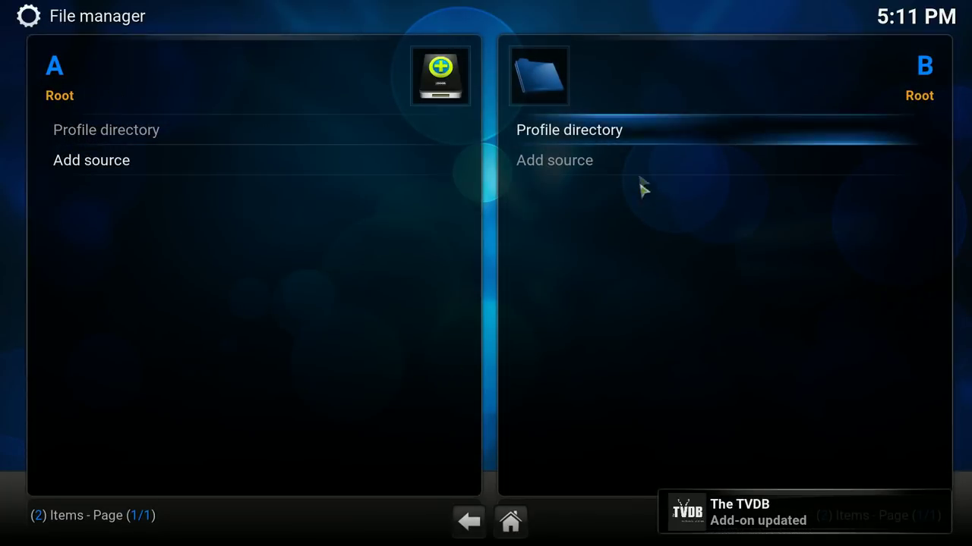
left_click(565, 163)
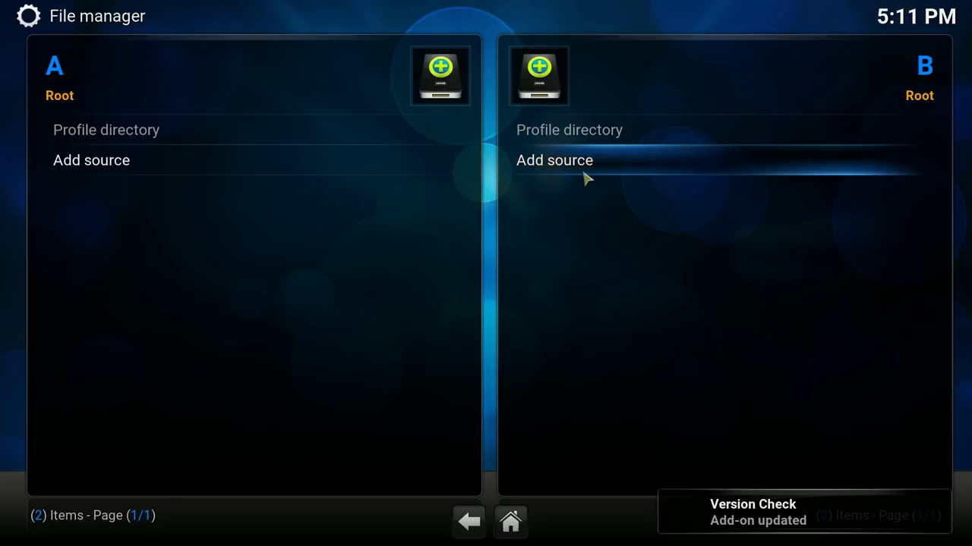
left_click(513, 176)
type("http:")
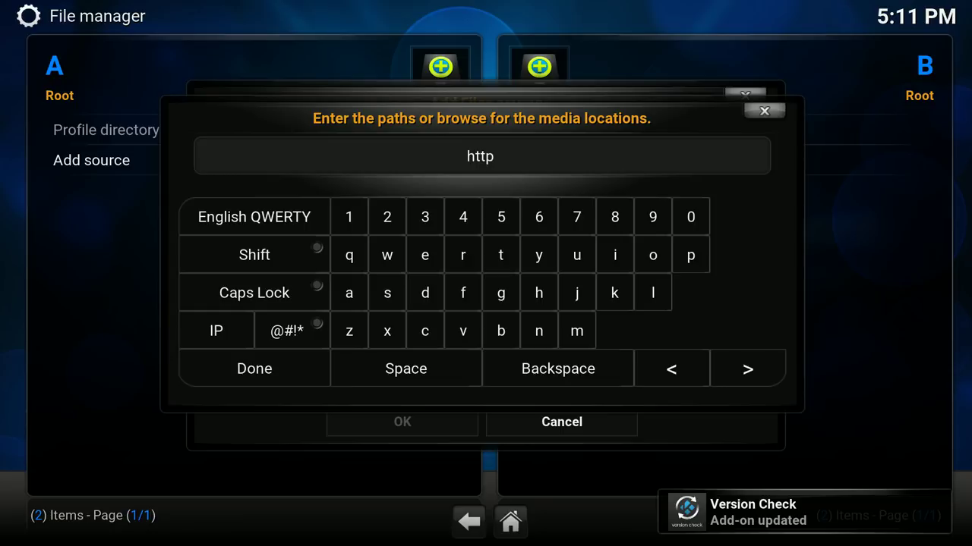
type("//")
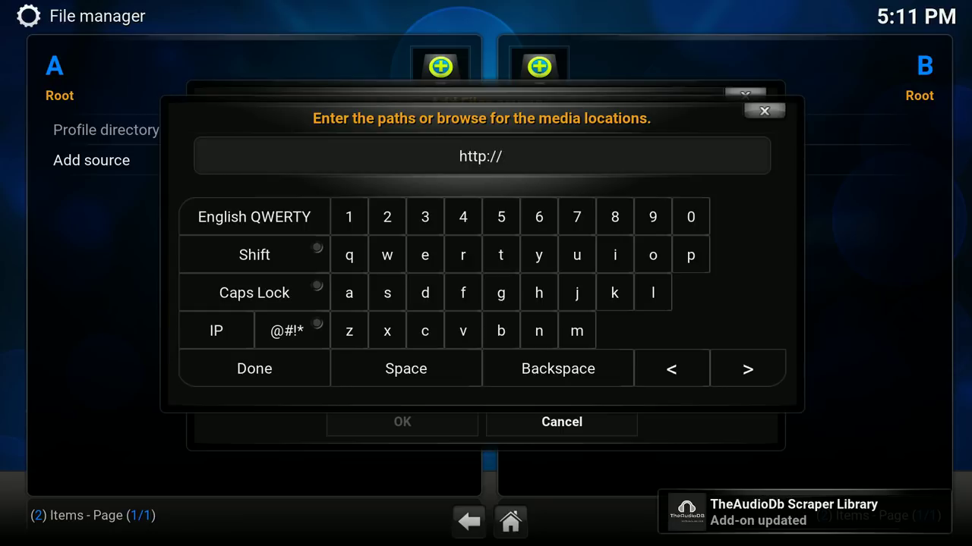